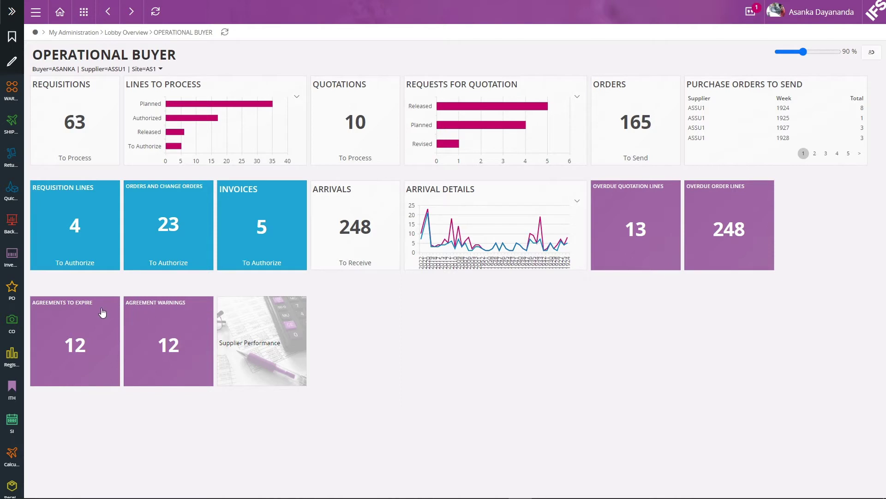
Browse the Supplier Performance, Shipping Planner Outbound and Warehouse Instant View lobbies, then return to Operational Buyer.
click(240, 345)
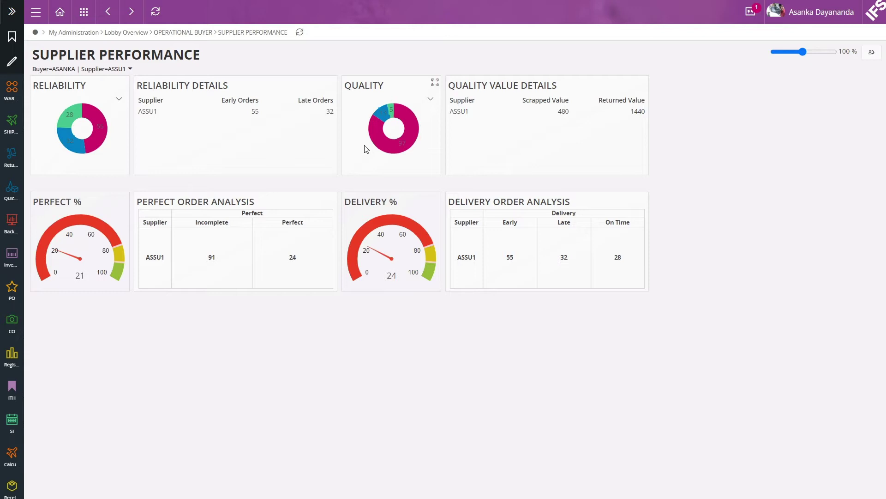
click(12, 124)
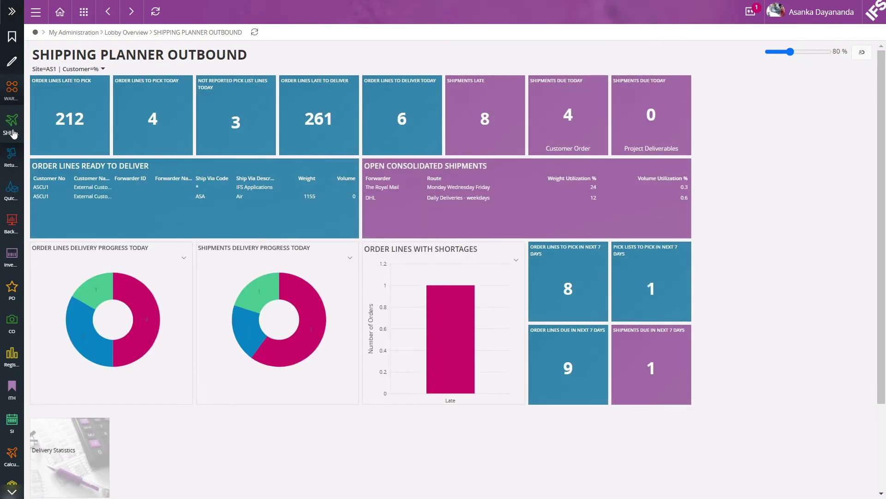
click(10, 92)
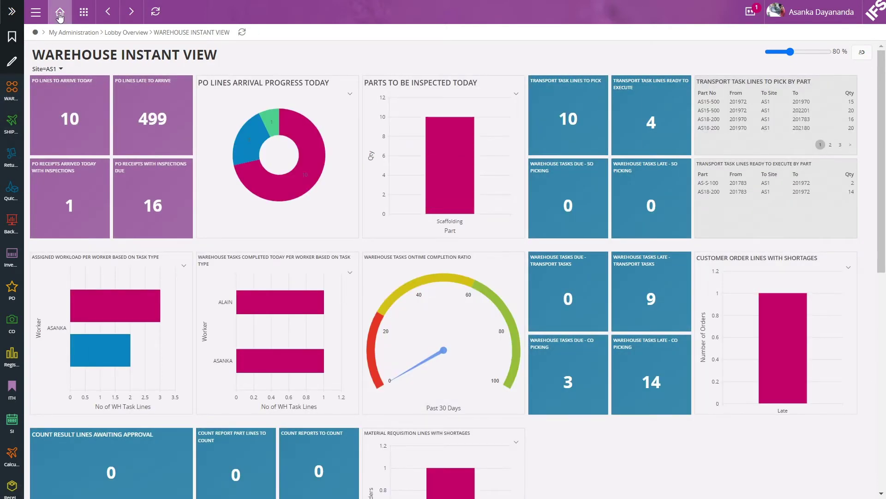
click(59, 13)
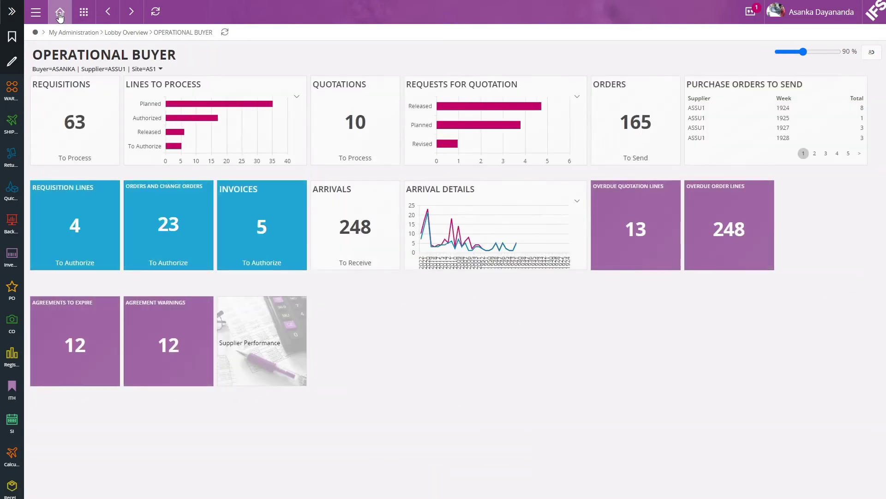
Add a personal 'Create New' element with a pasted 'Quick PO' web link, sized 1 x 1.
click(871, 54)
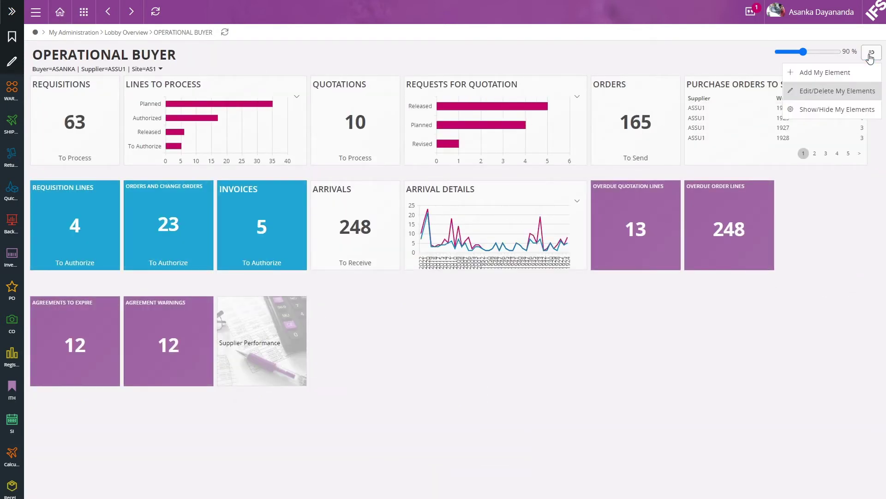
click(842, 77)
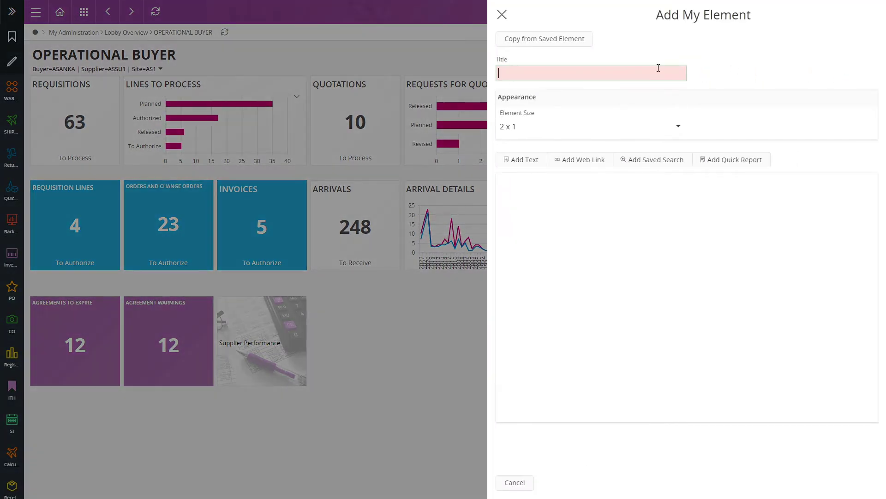
text(Create)
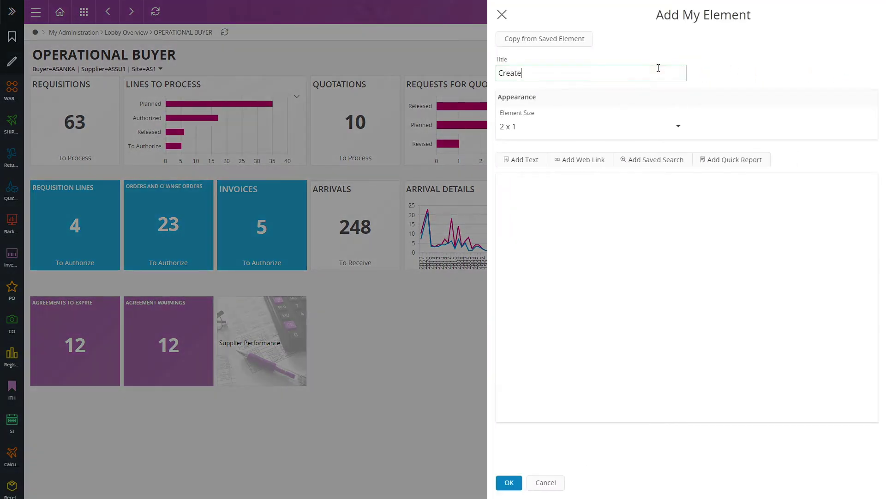
text( New)
click(583, 163)
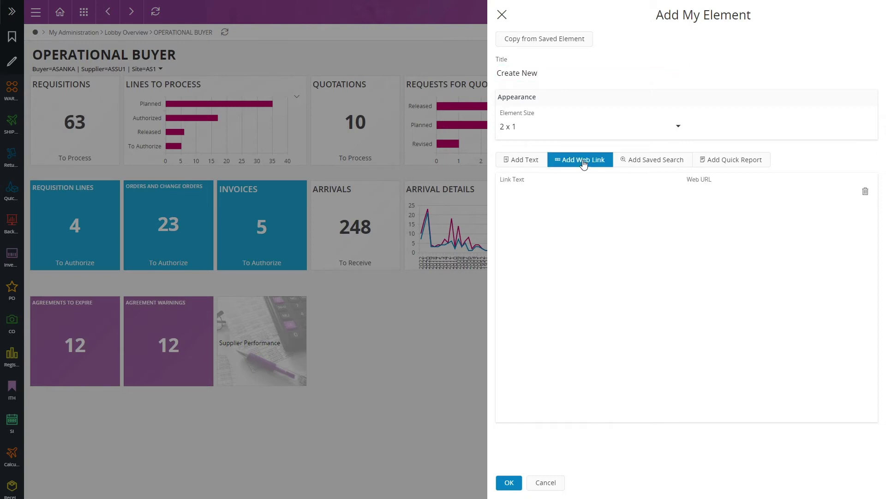
click(714, 193)
key(ctrl+v)
click(633, 193)
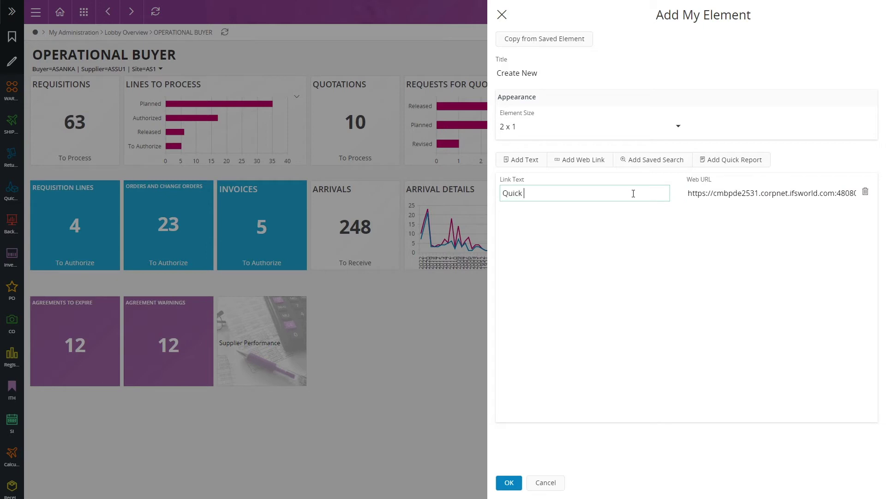
click(647, 132)
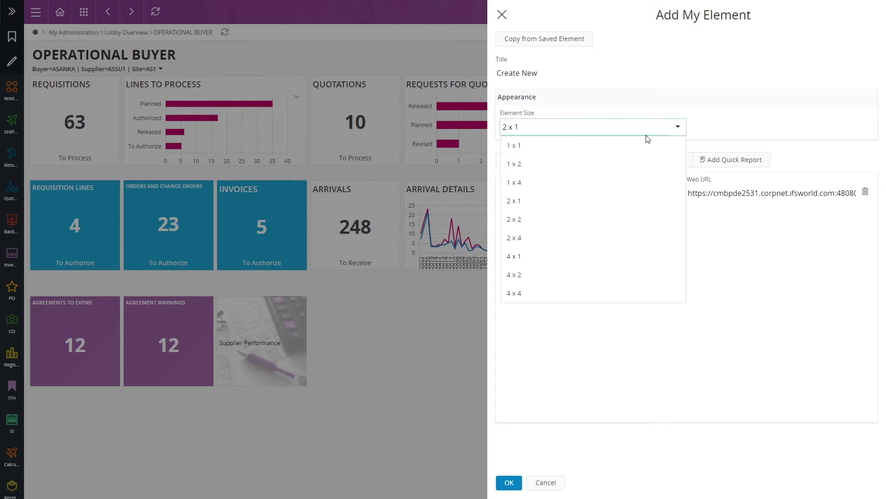
click(637, 145)
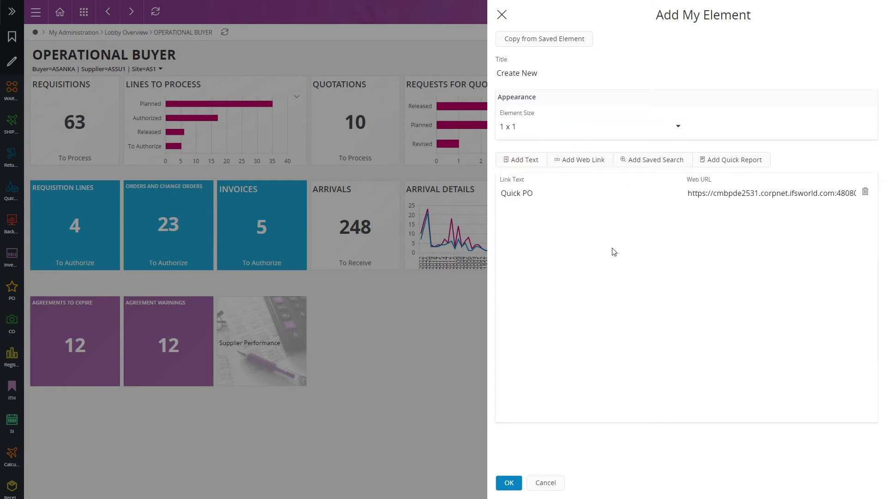
click(509, 483)
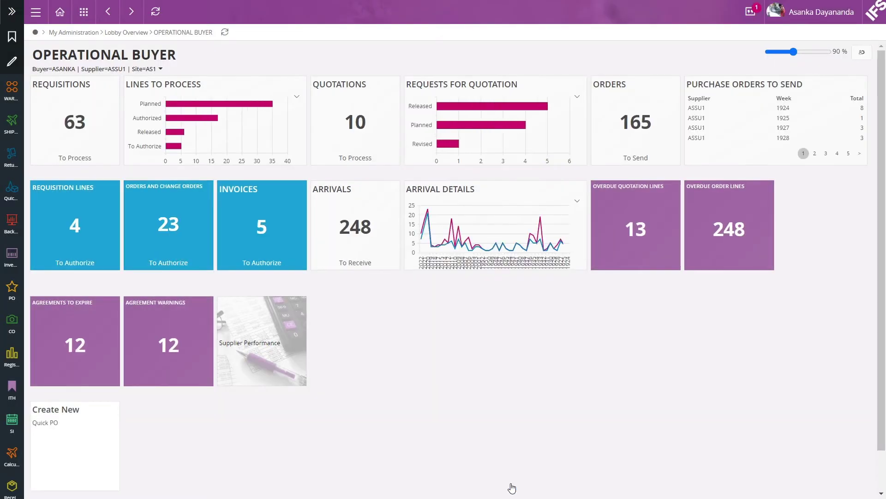
Reorder the lobby elements so Create New sits above INVOICES, beside OVERDUE ORDER LINES, and save.
click(865, 54)
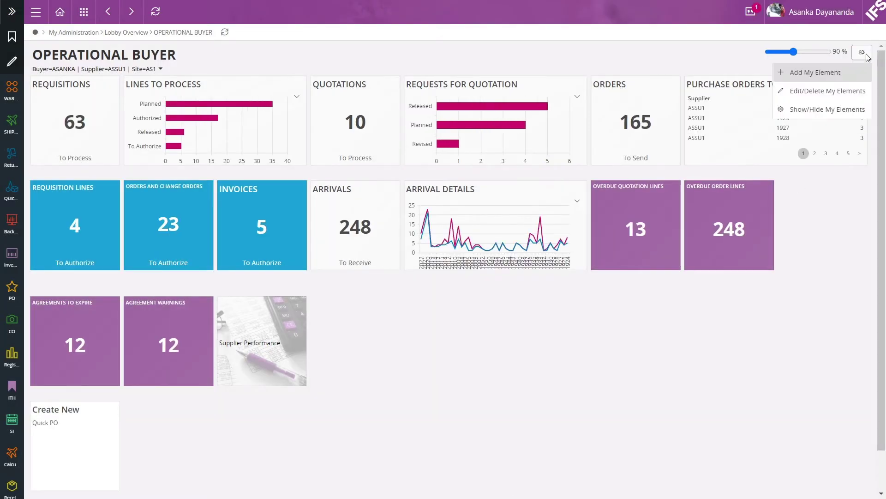
click(831, 109)
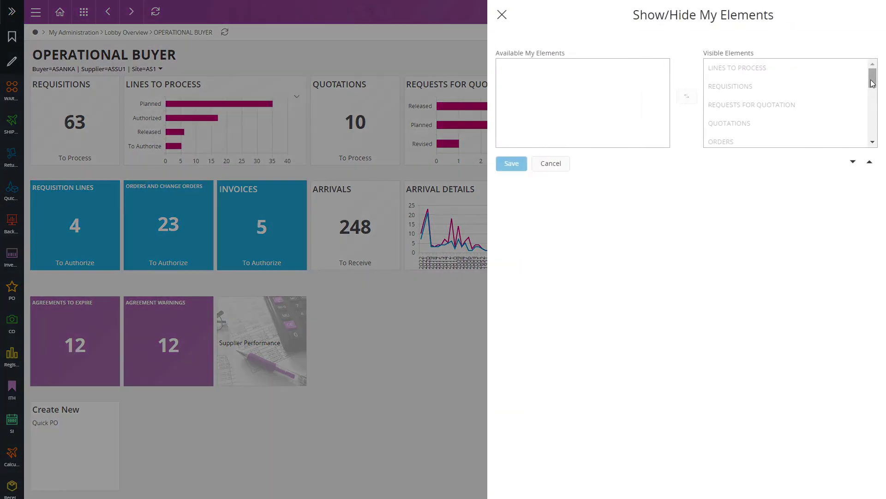
drag(873, 83, 872, 129)
click(749, 103)
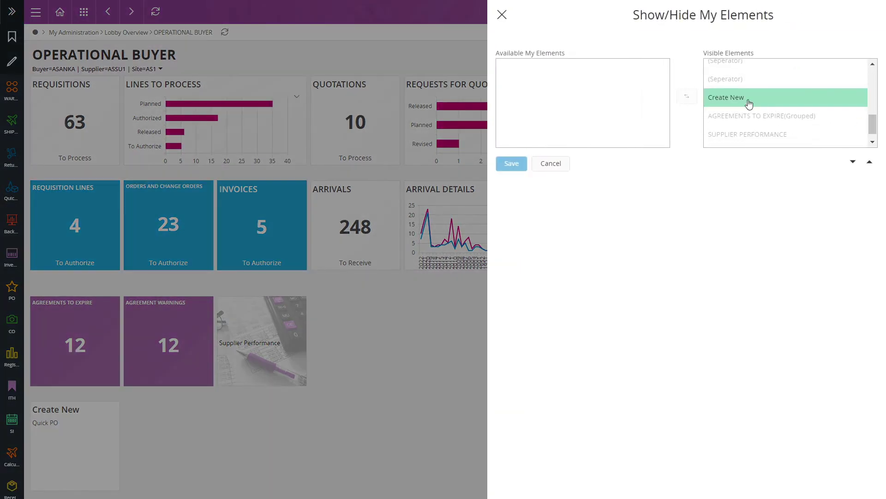
click(870, 162)
click(870, 162)
drag(874, 128, 873, 111)
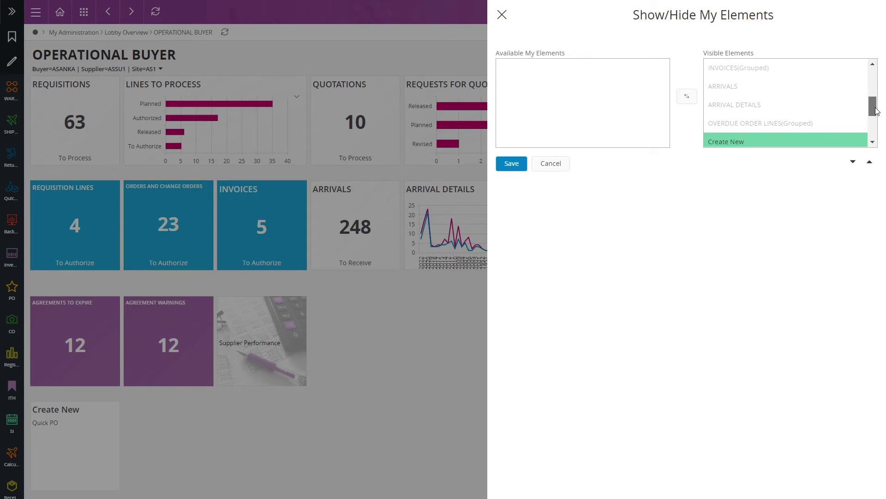
click(869, 163)
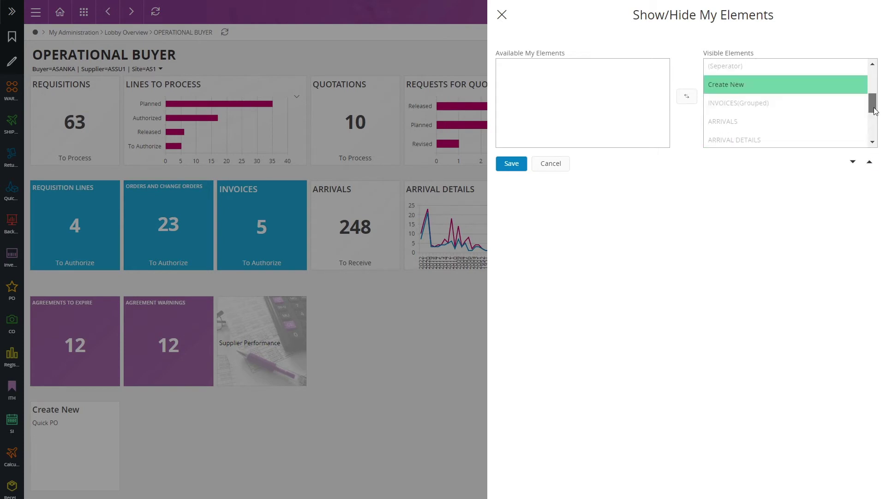
click(512, 163)
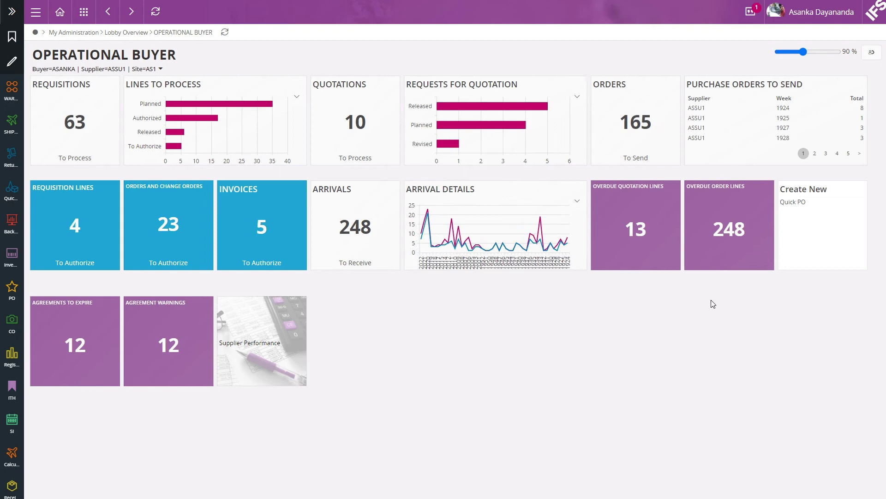
Open Quick PO with supplier EXTSUP and receipt date 6/30/20, then advance to Part Lines.
click(798, 207)
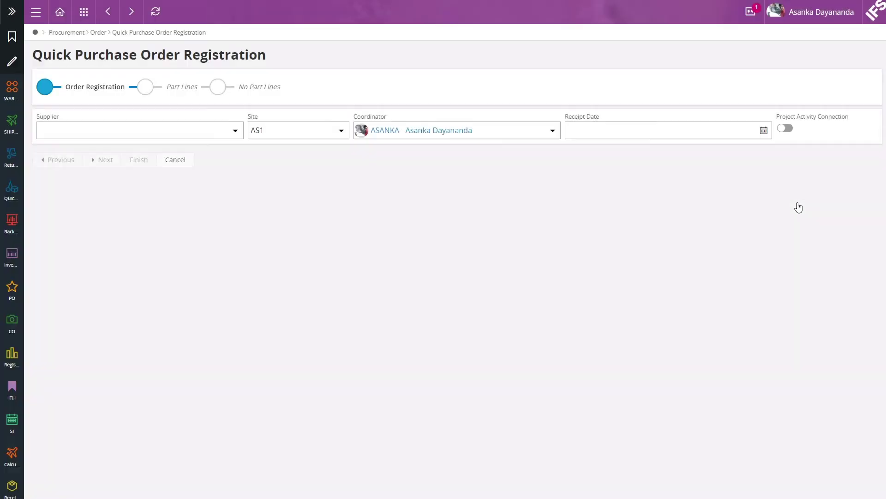
text(Ex)
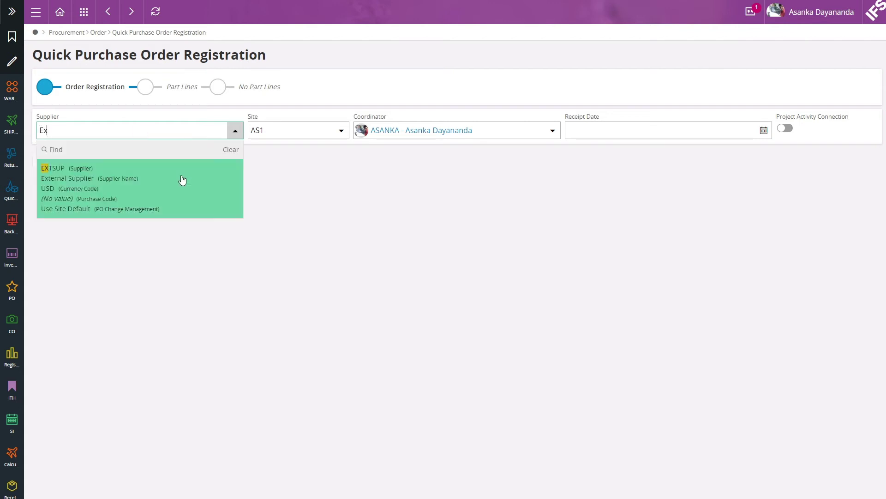
click(181, 179)
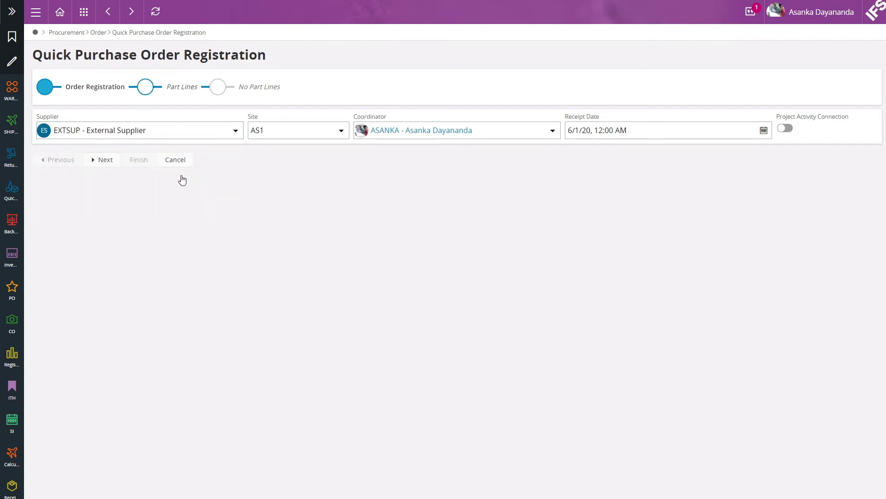
click(763, 131)
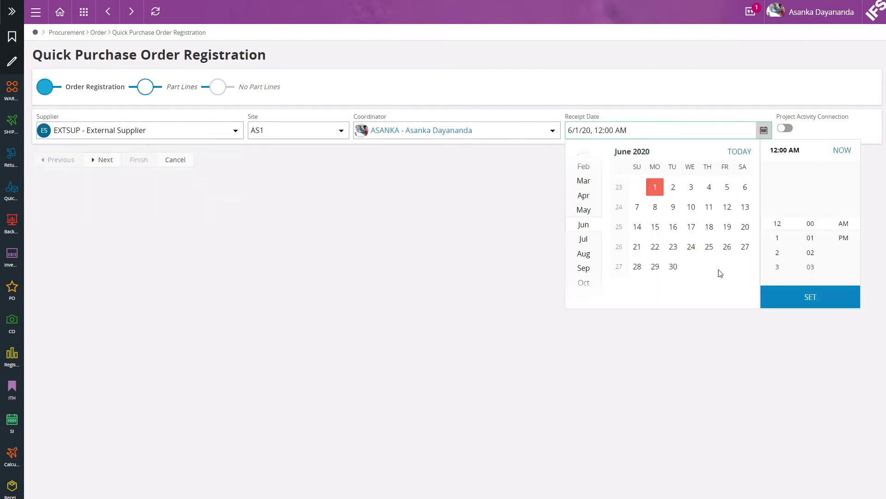
click(672, 266)
click(779, 298)
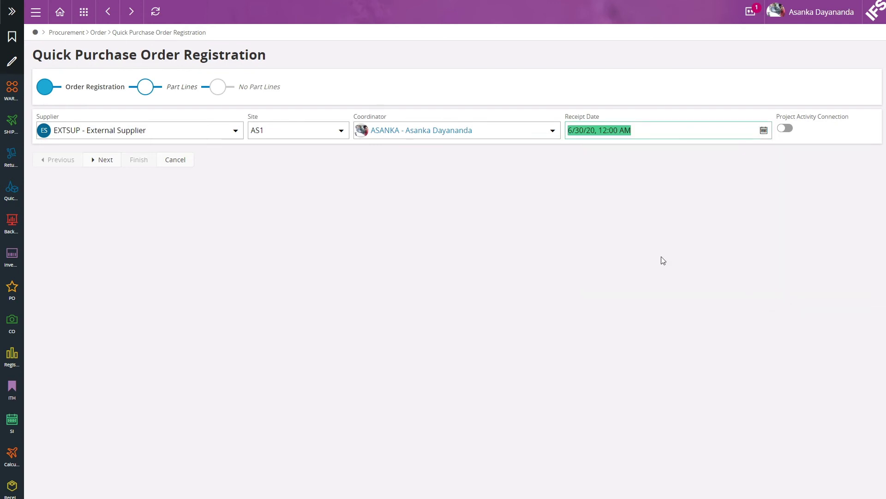
click(140, 90)
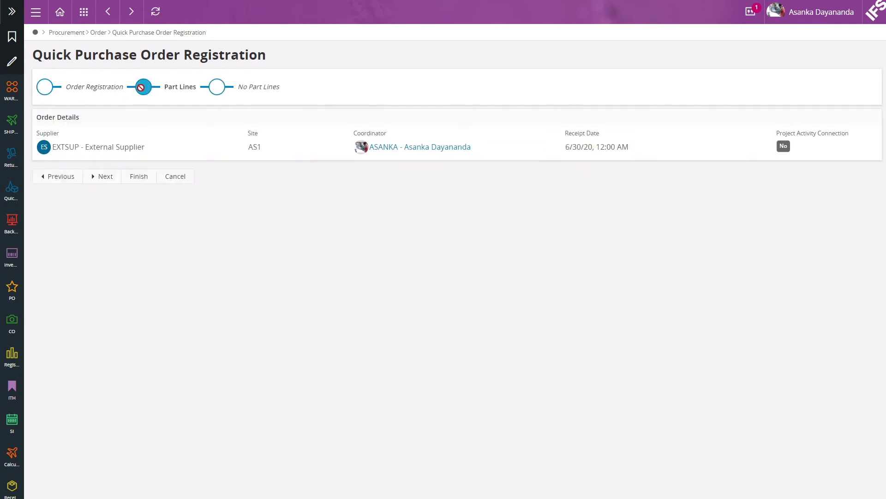
Add parts AS-M30 Marble Tile (quantity 30) and AS-W40 Wallpaper (quantity 40) to the order.
click(143, 193)
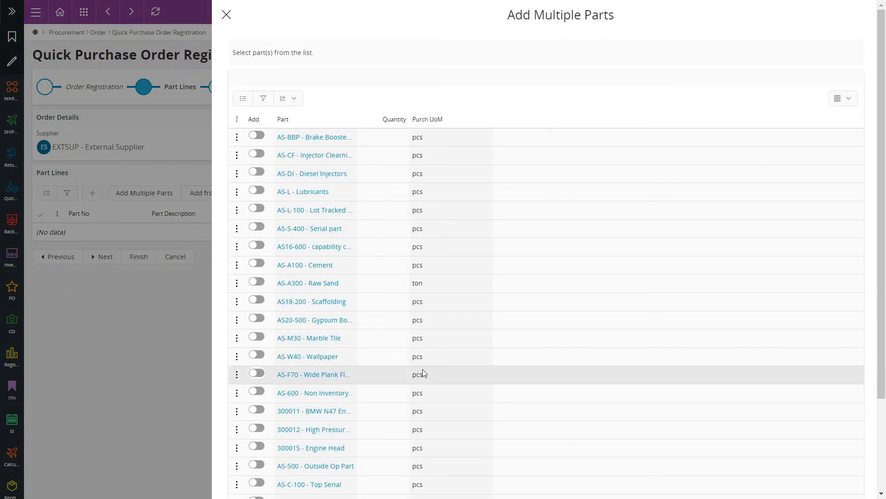
click(398, 341)
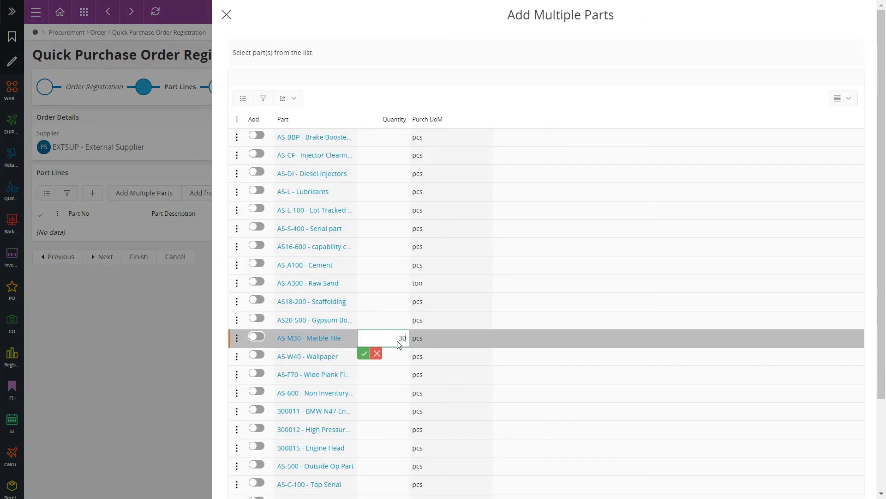
key(Return)
click(387, 358)
text(40)
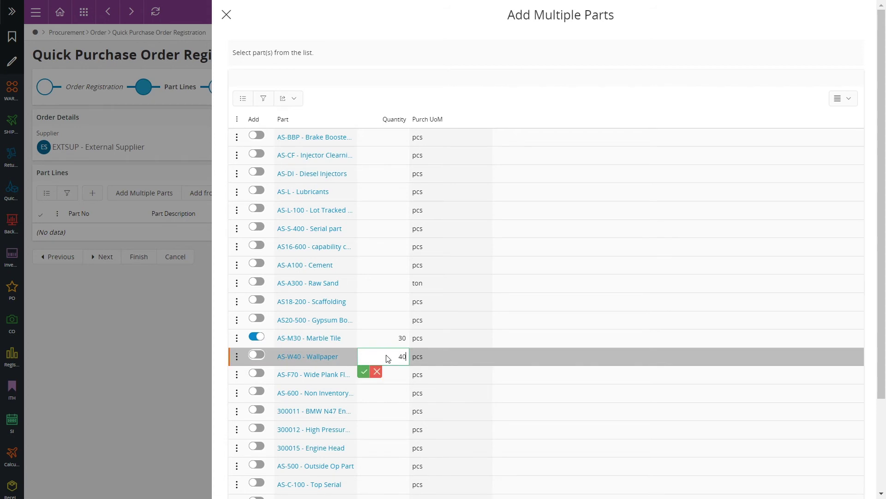
click(361, 376)
scroll(362, 376, down, 3)
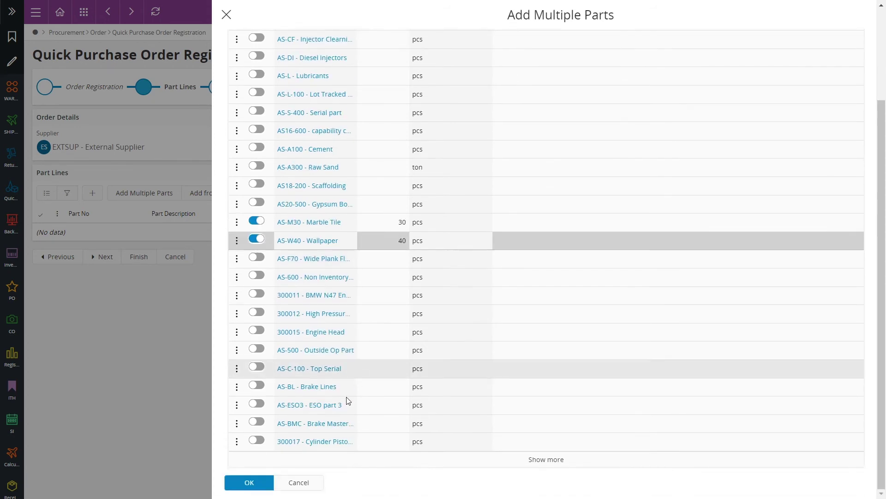
click(251, 482)
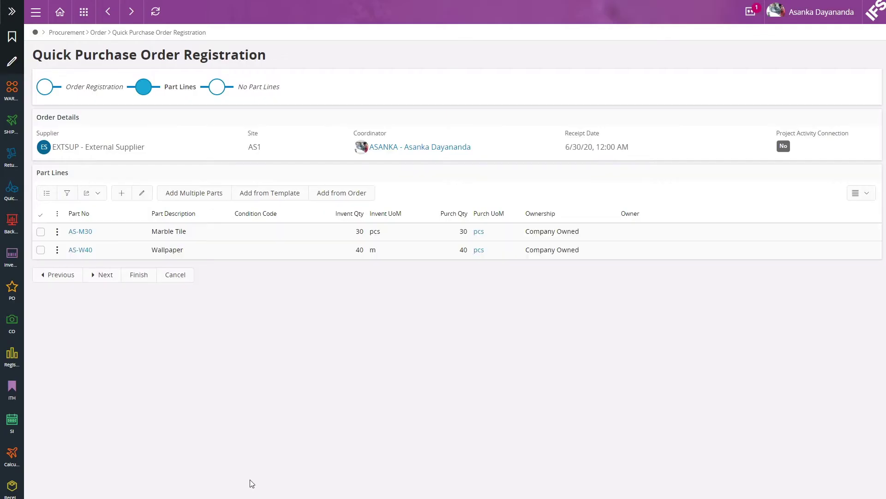
Add the three lines from the T1 Construction template.
click(269, 194)
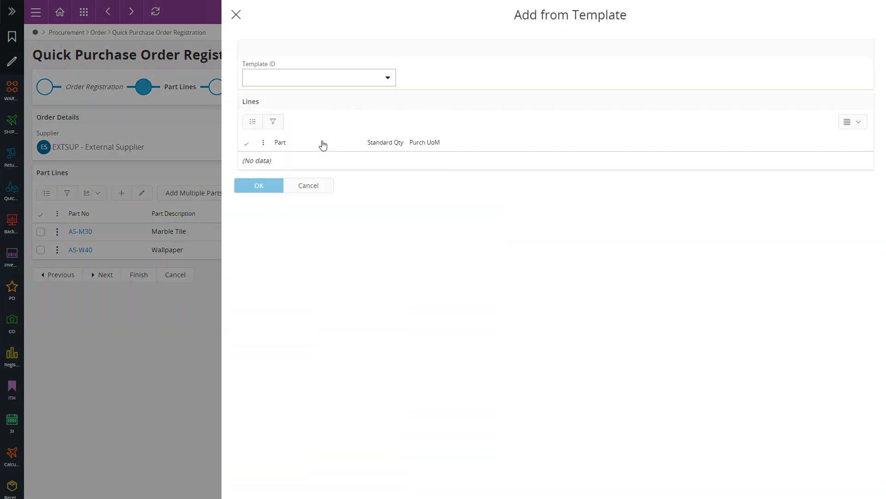
click(388, 79)
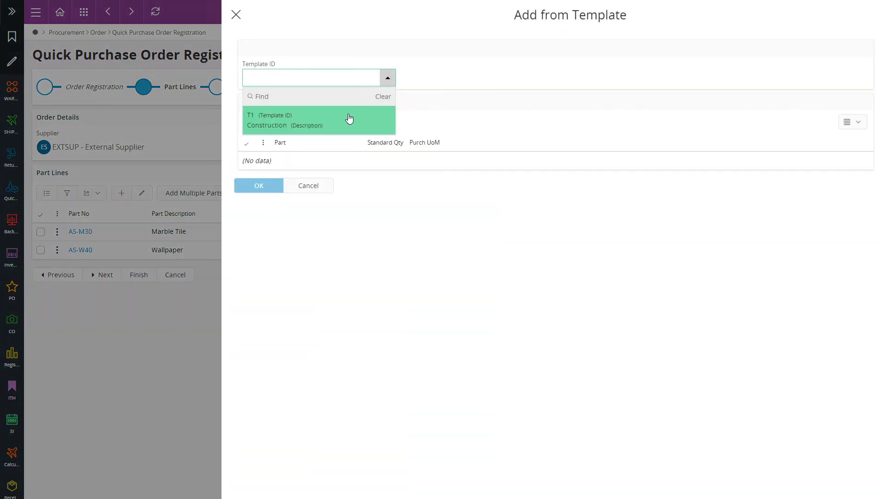
click(348, 119)
click(259, 223)
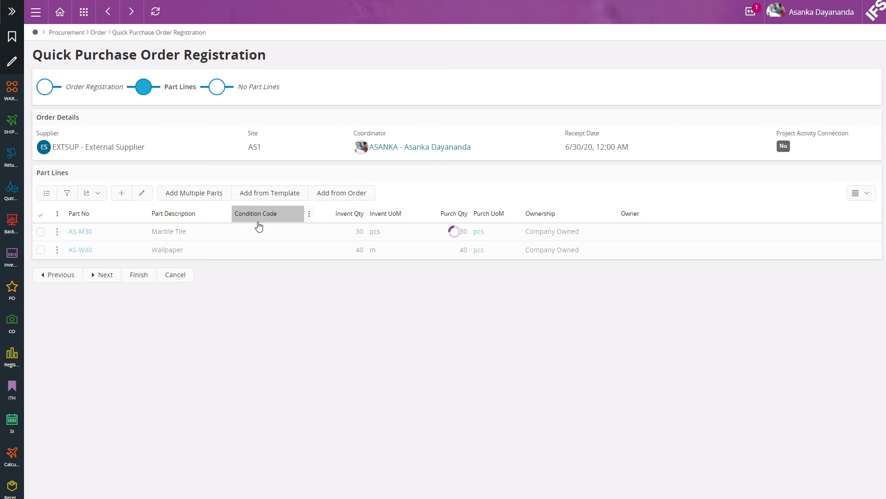
Add the four part lines copied from existing order P102290.
click(336, 194)
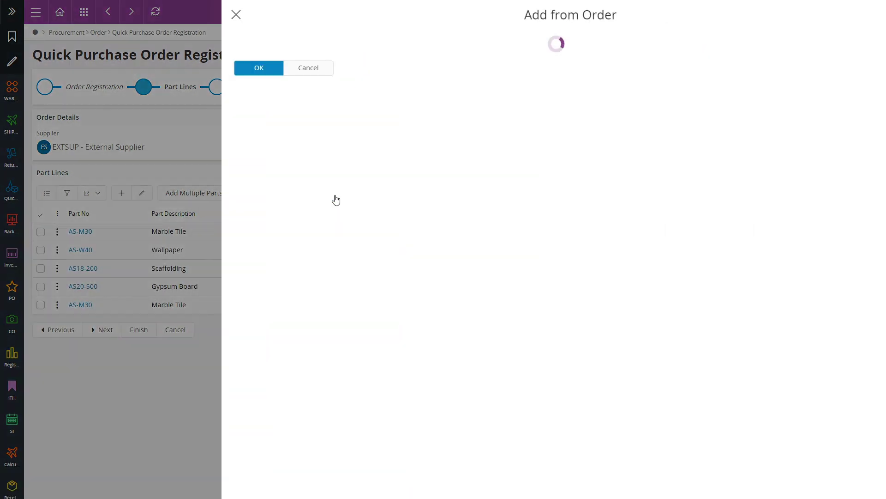
click(388, 78)
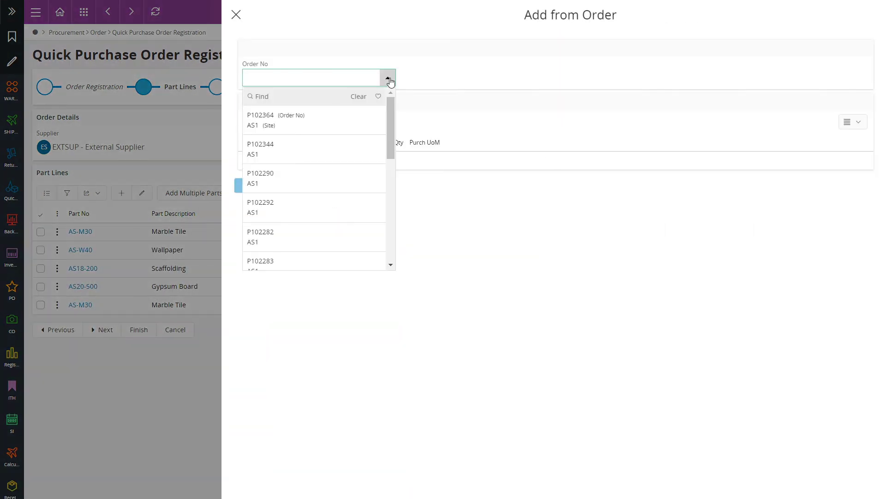
click(326, 174)
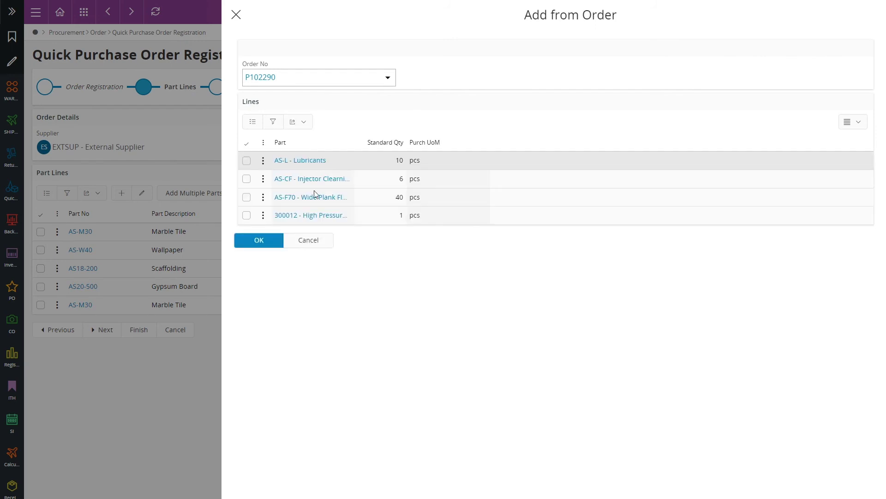
click(265, 243)
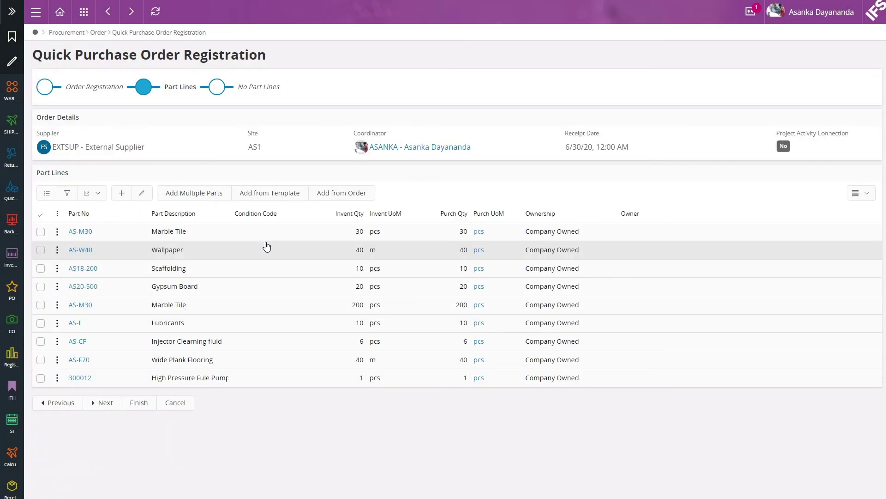
Finish and confirm the quick order, then open the details of new order P102381.
click(136, 404)
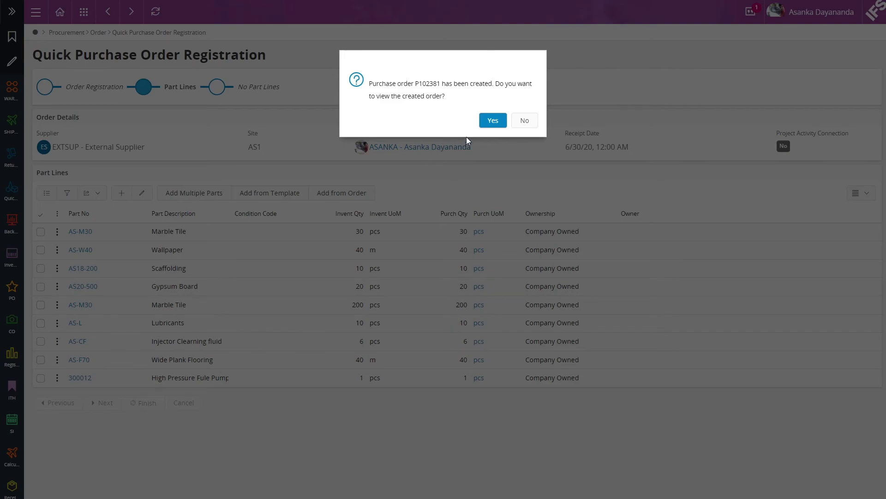
click(491, 119)
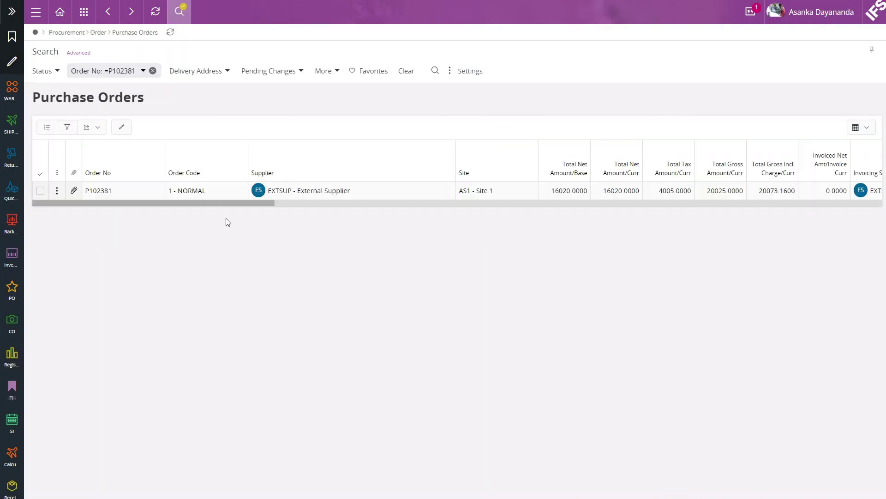
click(143, 187)
click(122, 127)
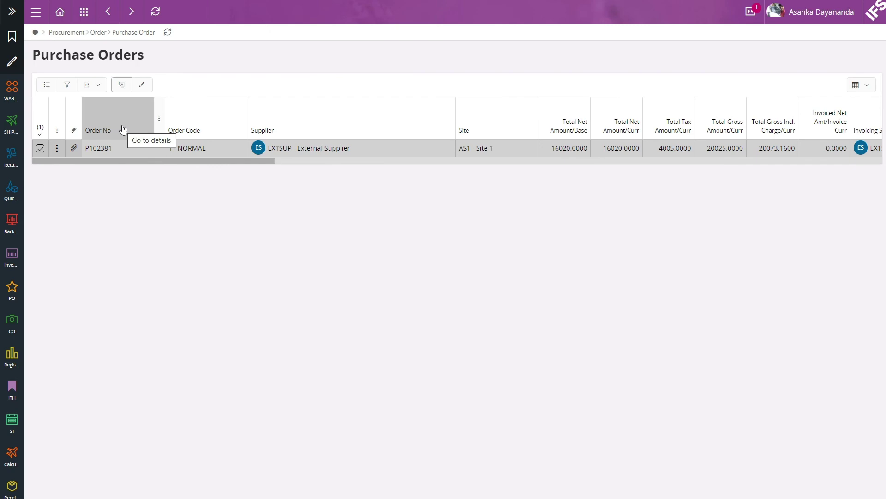
Pre-post the two AS-M30 Marble Tile lines to cost center CE1 (Zone A).
scroll(811, 253, down, 2)
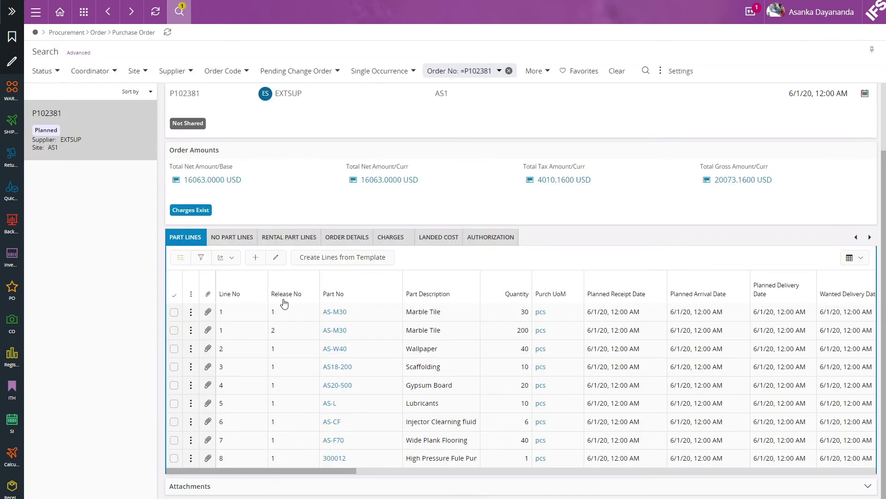
click(175, 312)
click(174, 330)
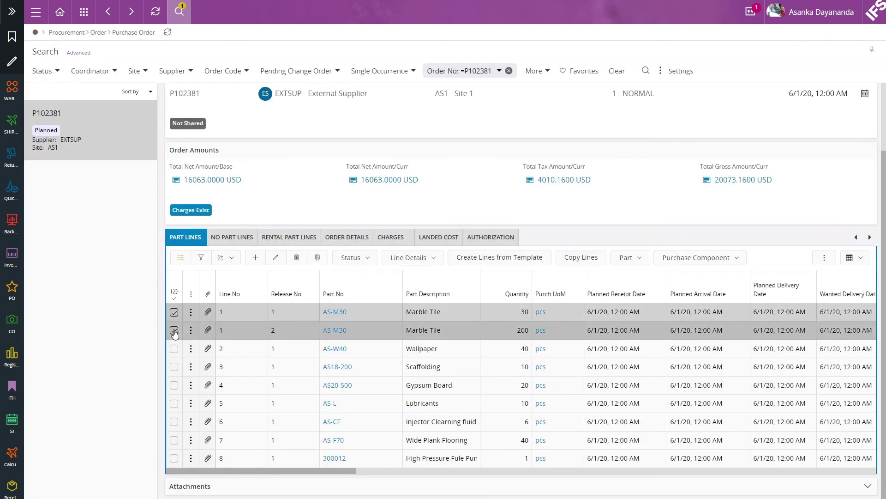
click(825, 258)
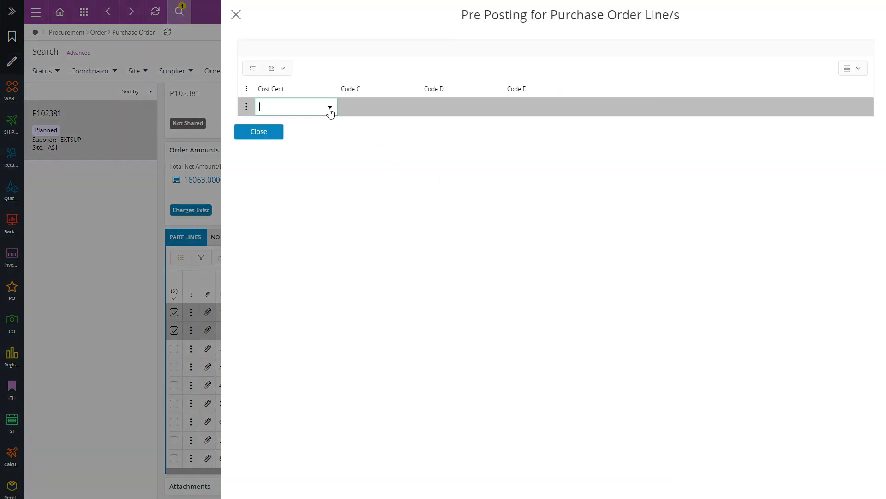
click(330, 108)
click(310, 177)
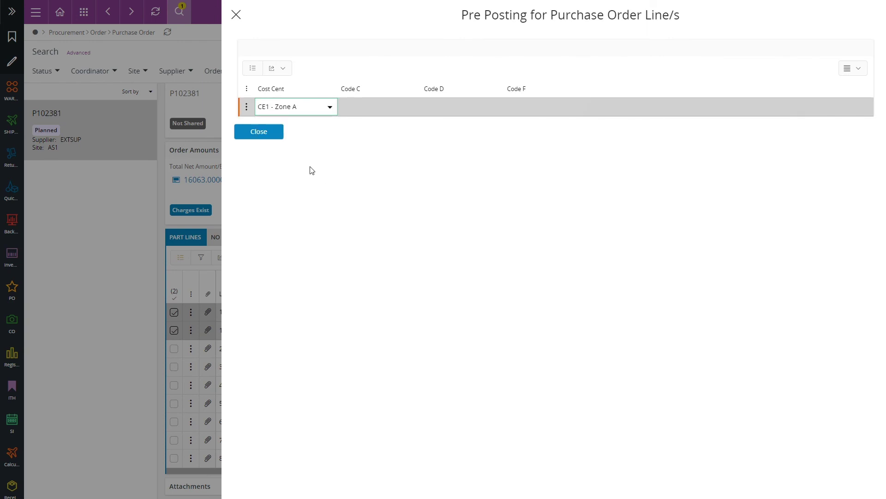
click(314, 69)
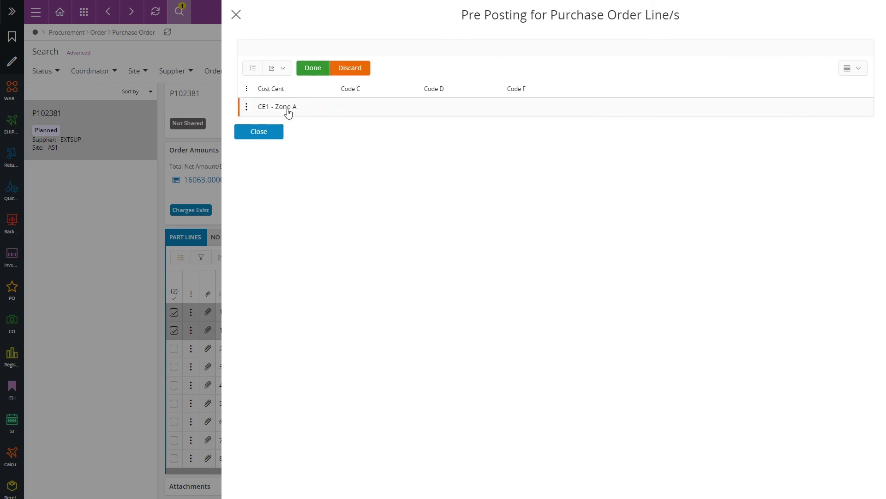
click(259, 132)
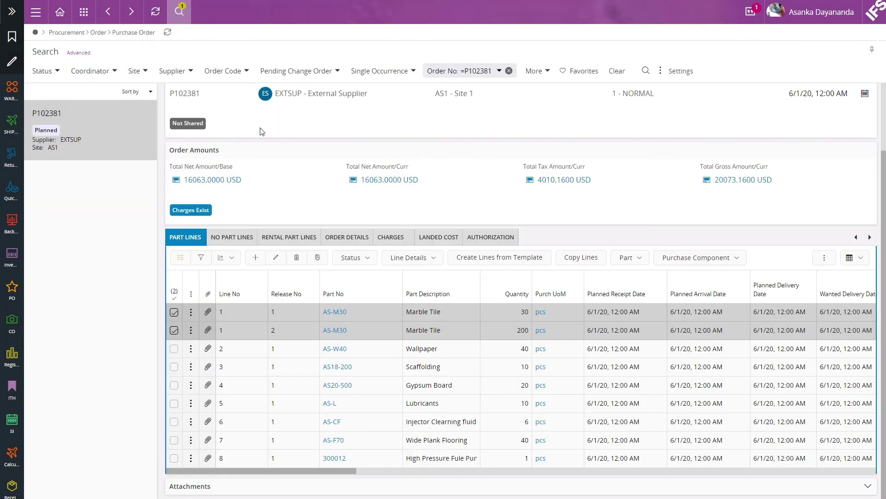
Pre-post all nine P102381 lines to cost center CE2 (Zone B), then go back to Operational Buyer.
click(175, 296)
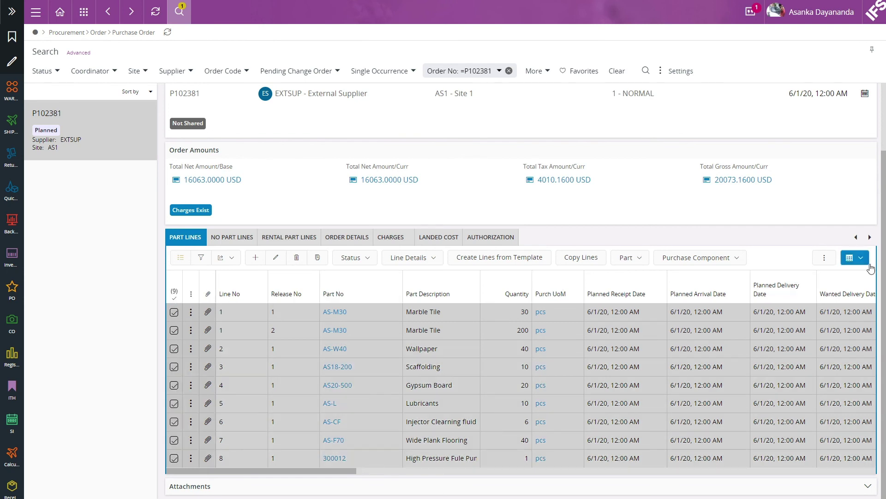
click(824, 257)
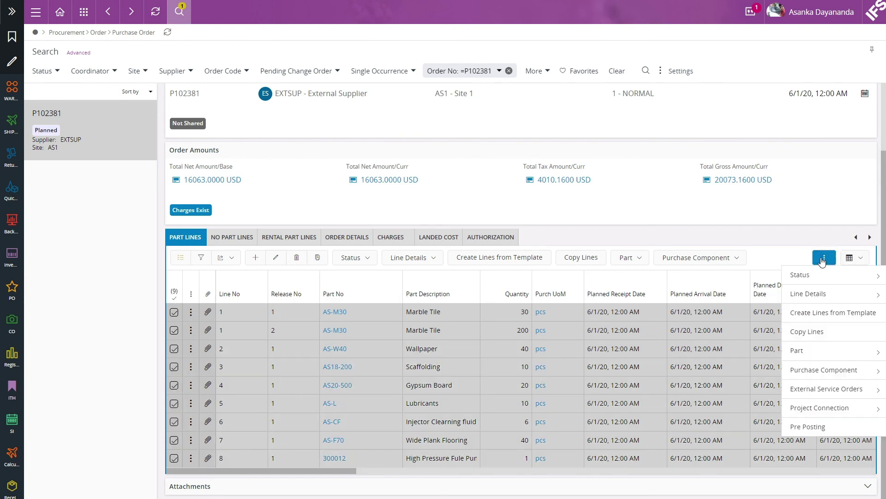
click(790, 428)
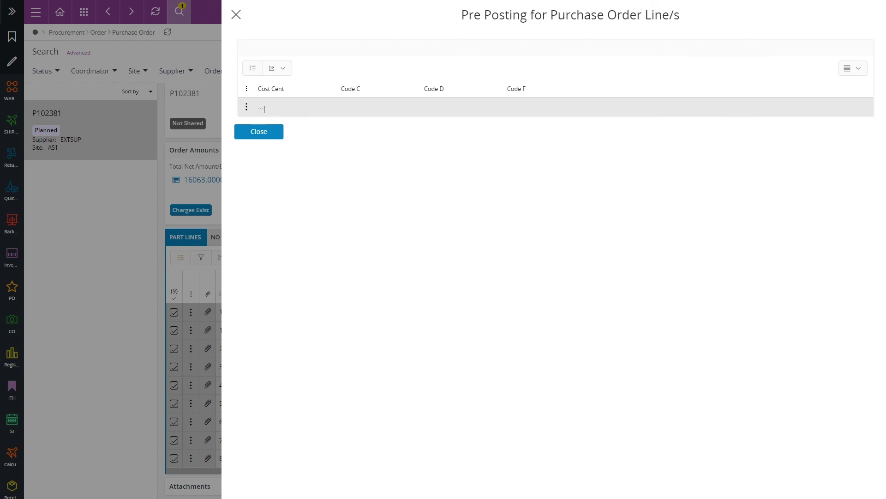
click(296, 109)
click(333, 116)
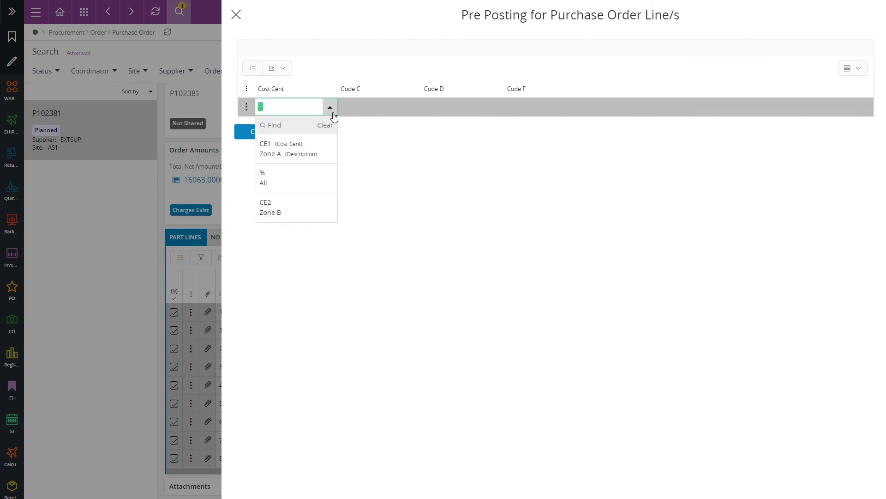
click(297, 207)
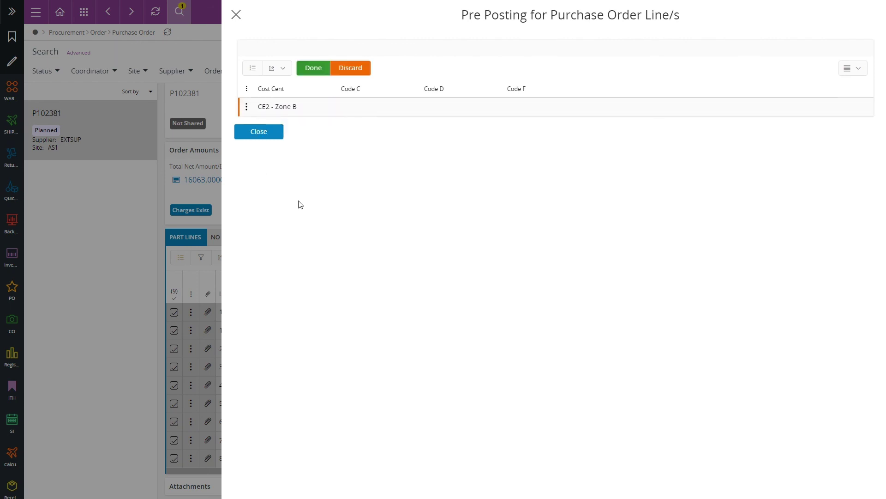
click(312, 69)
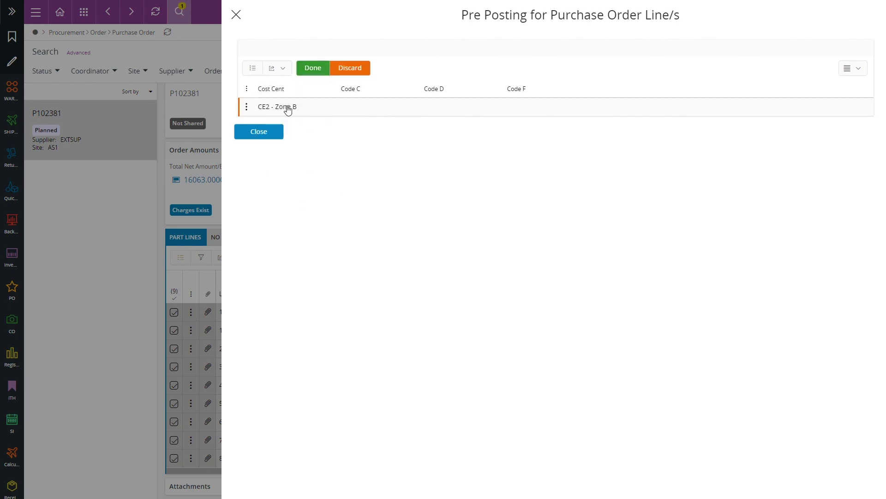
click(259, 132)
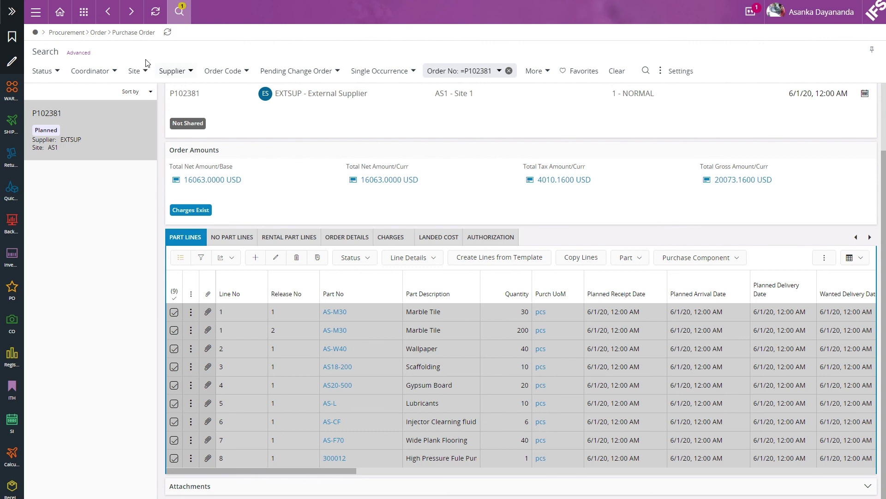
click(65, 18)
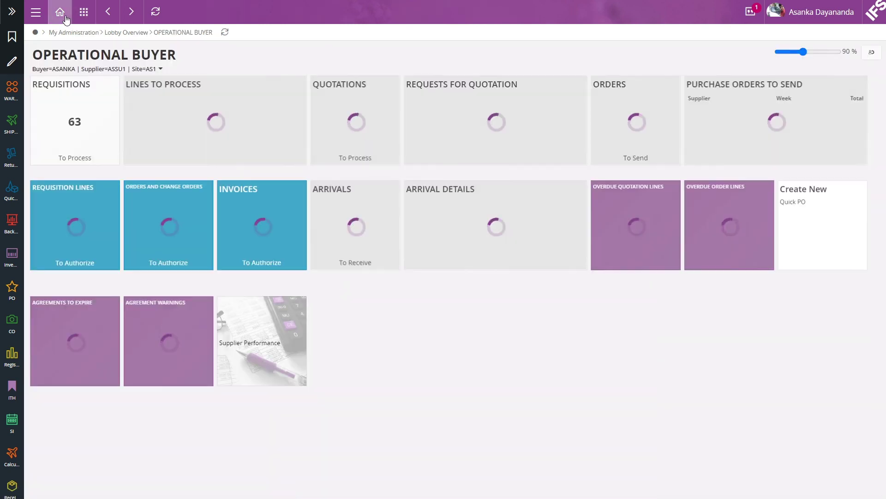